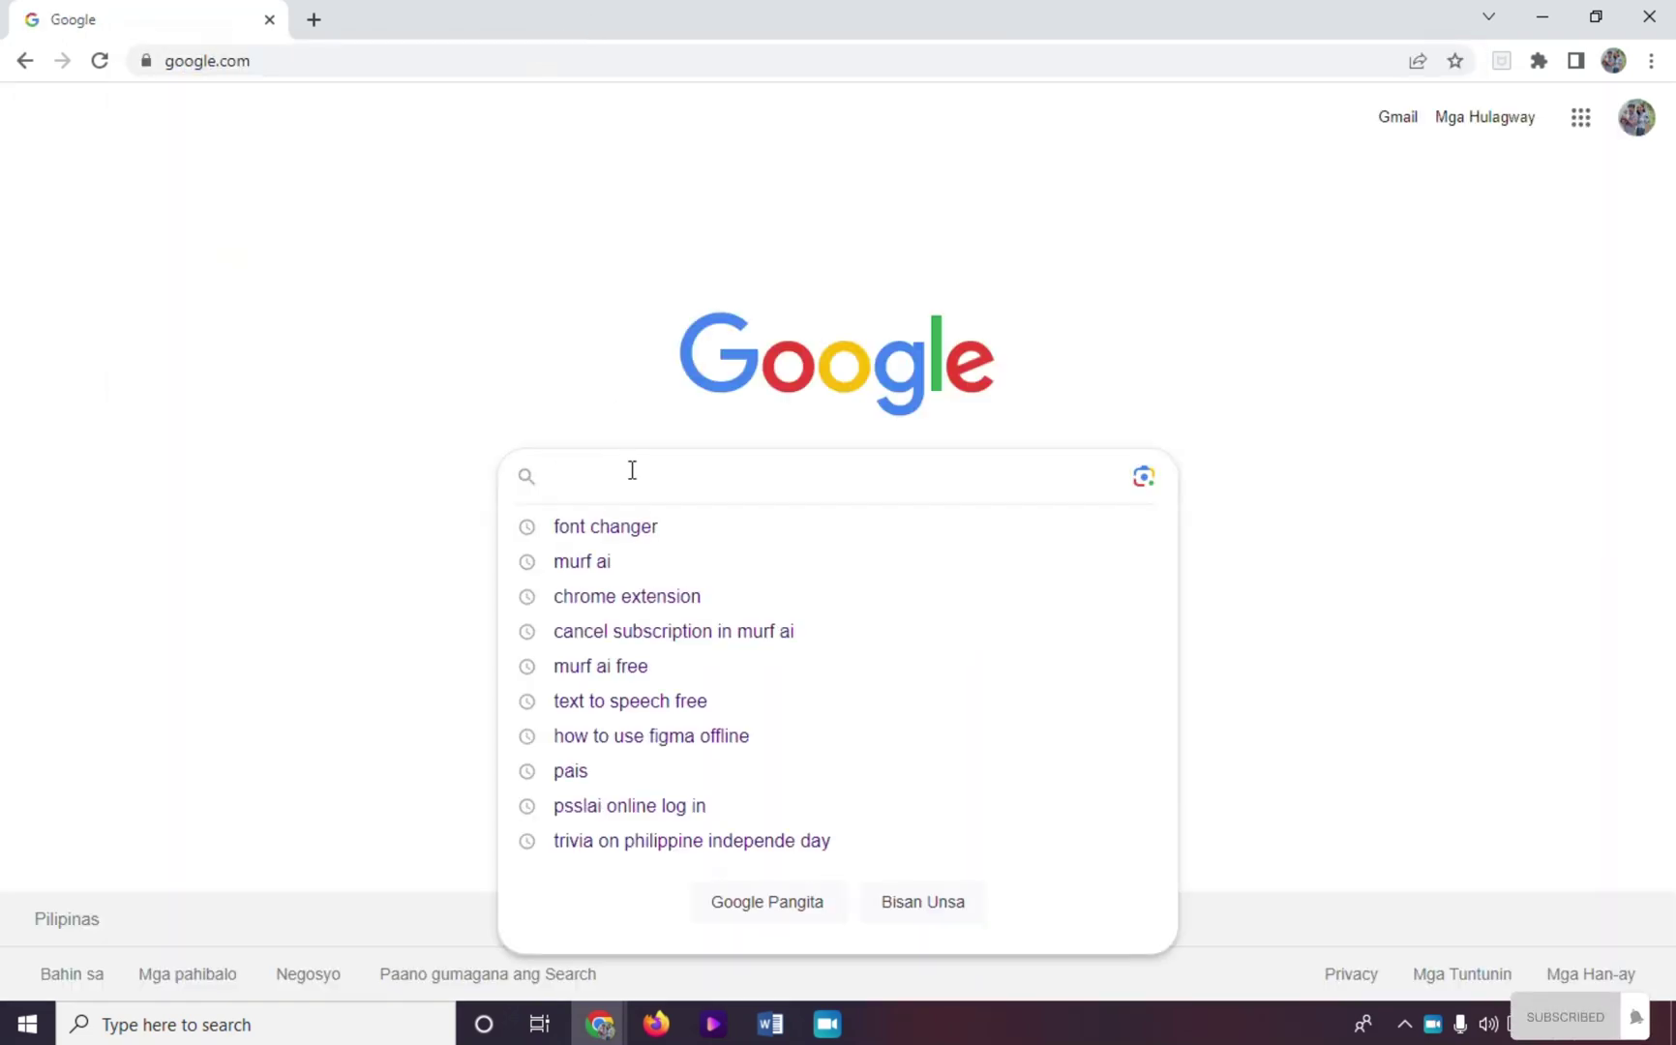
pyautogui.write('google')
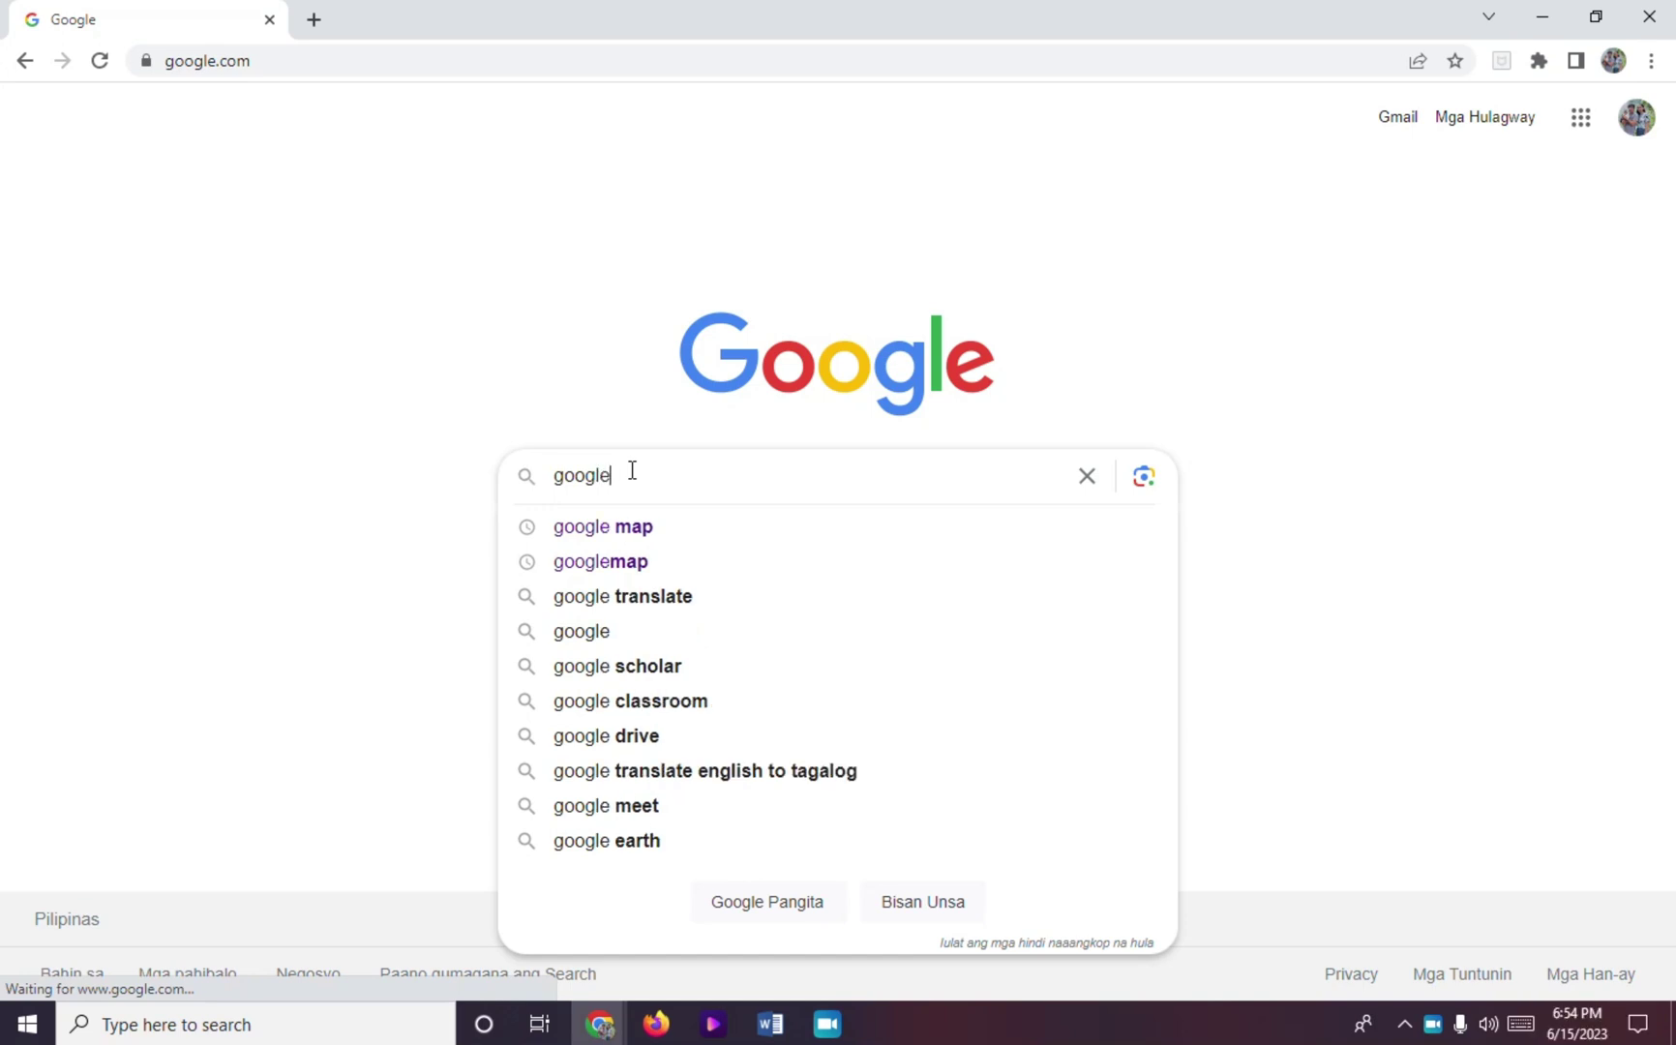
pyautogui.write(' web s')
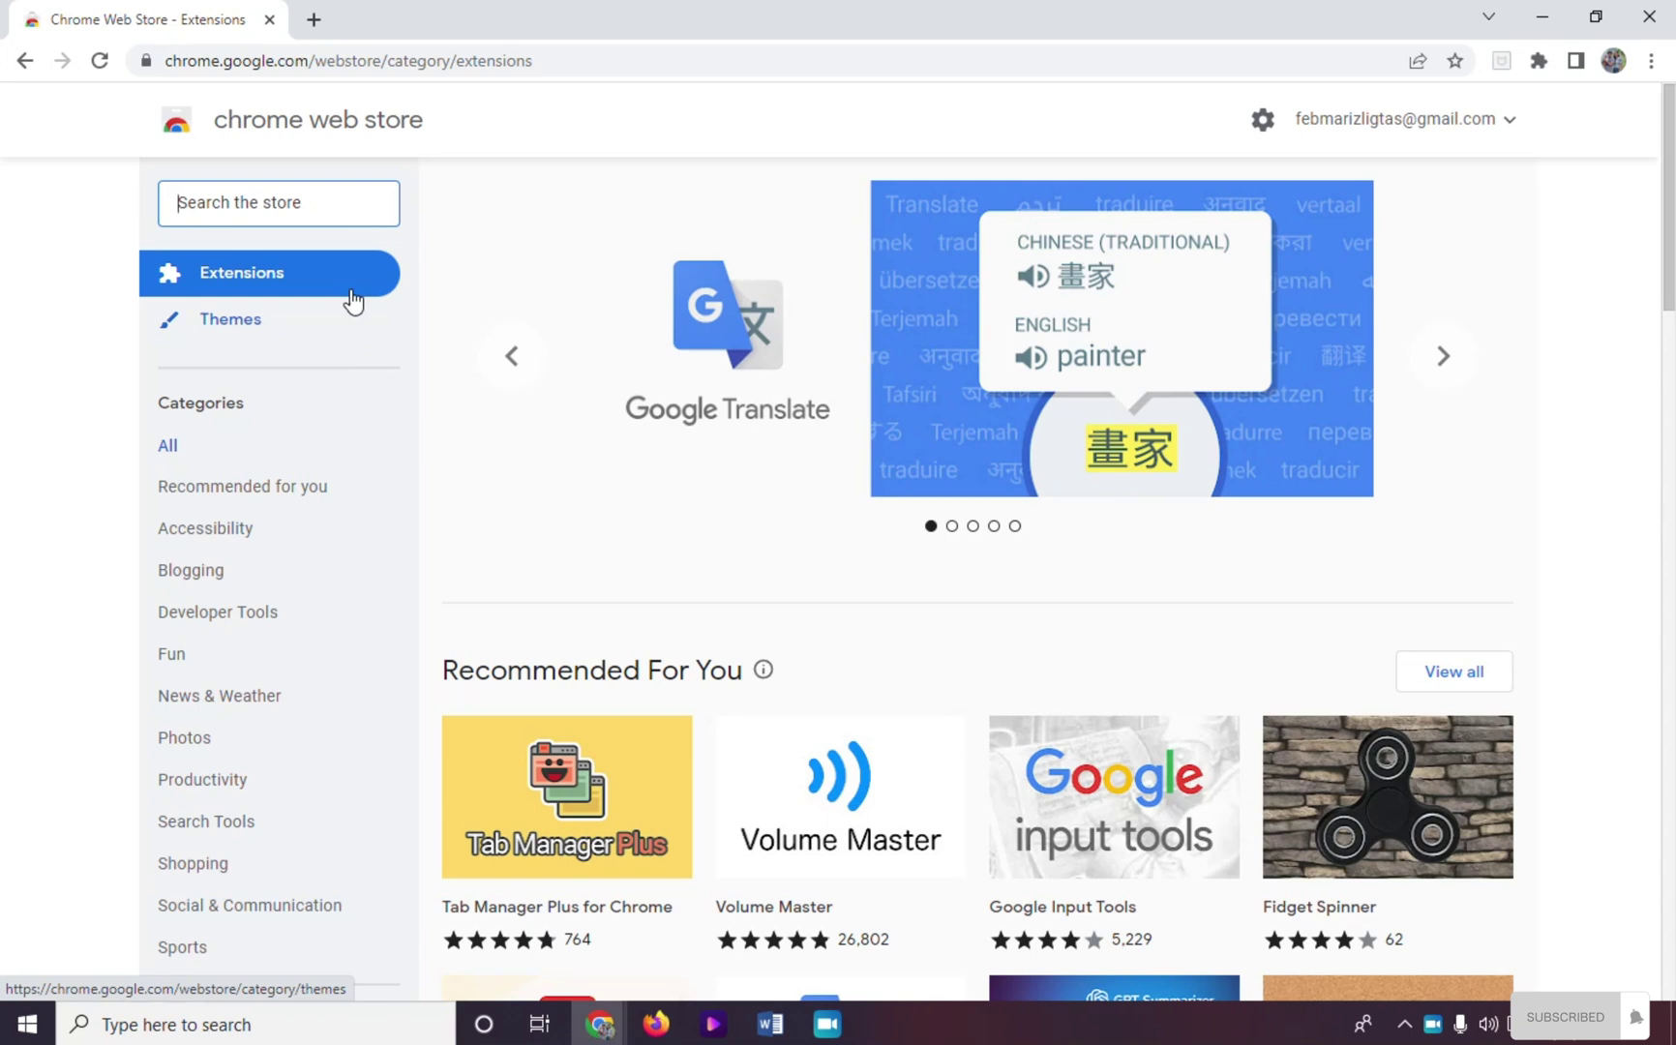
# Search the Chrome Web Store for 'vidiq'
pyautogui.click(341, 201)
pyautogui.write('v')
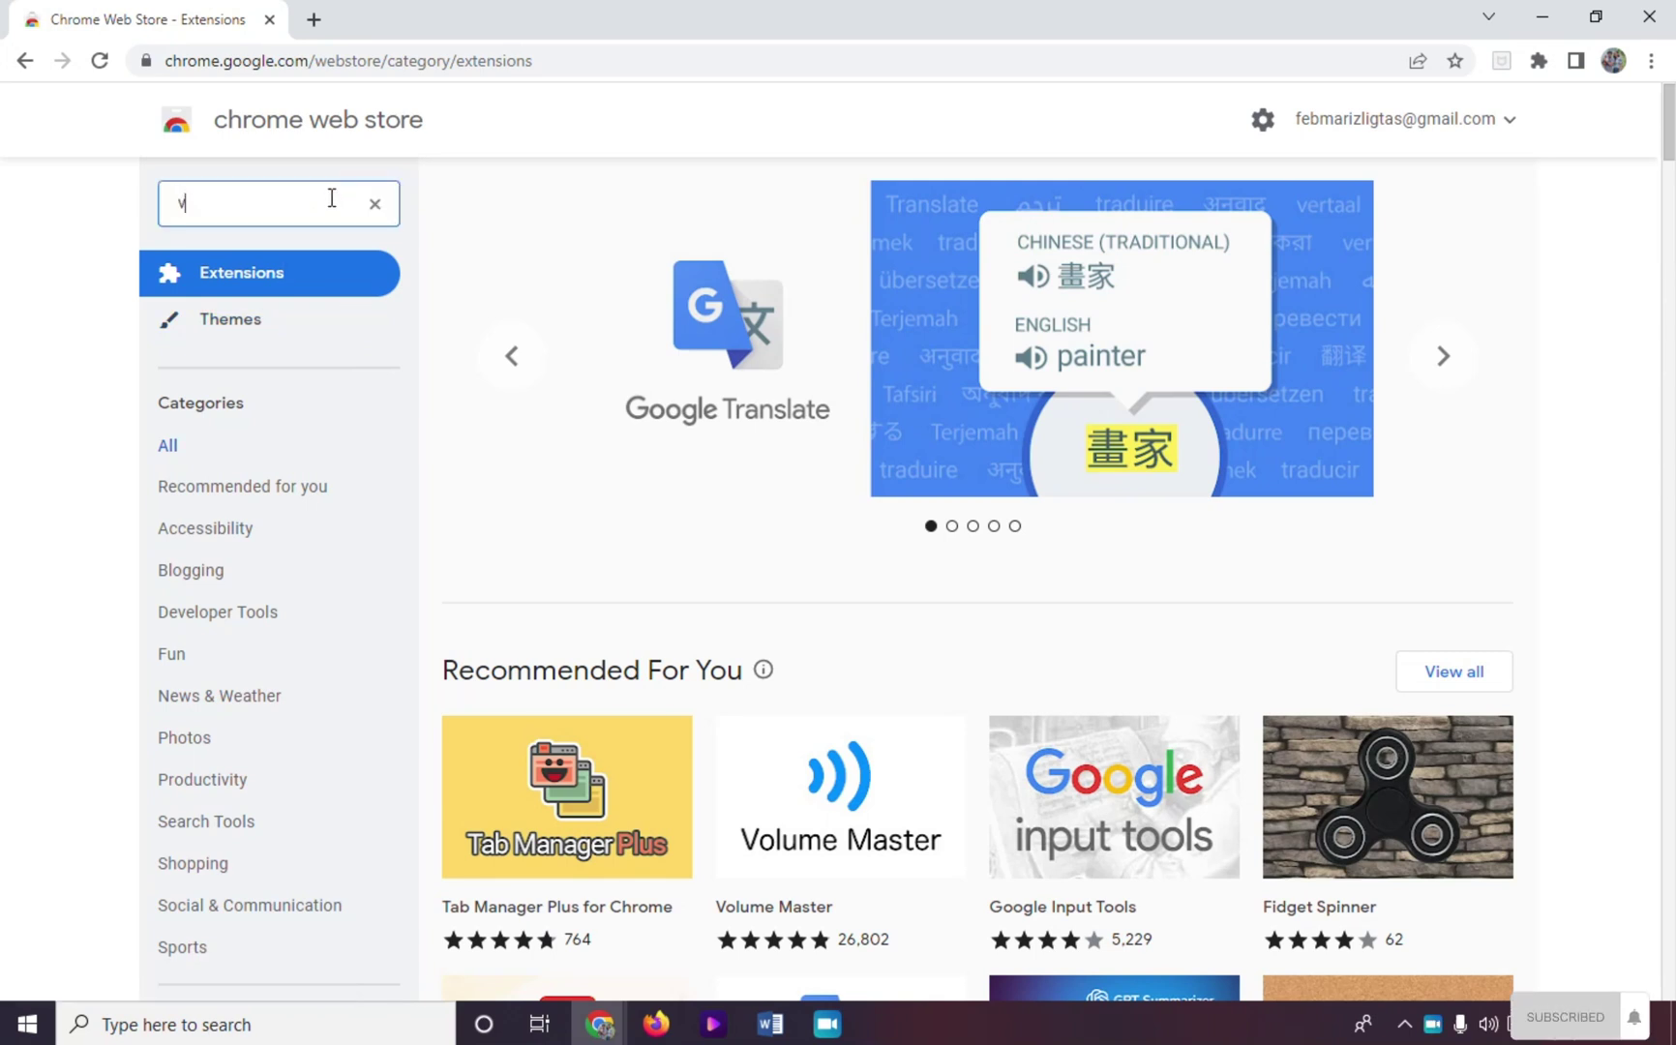
pyautogui.write('idiq')
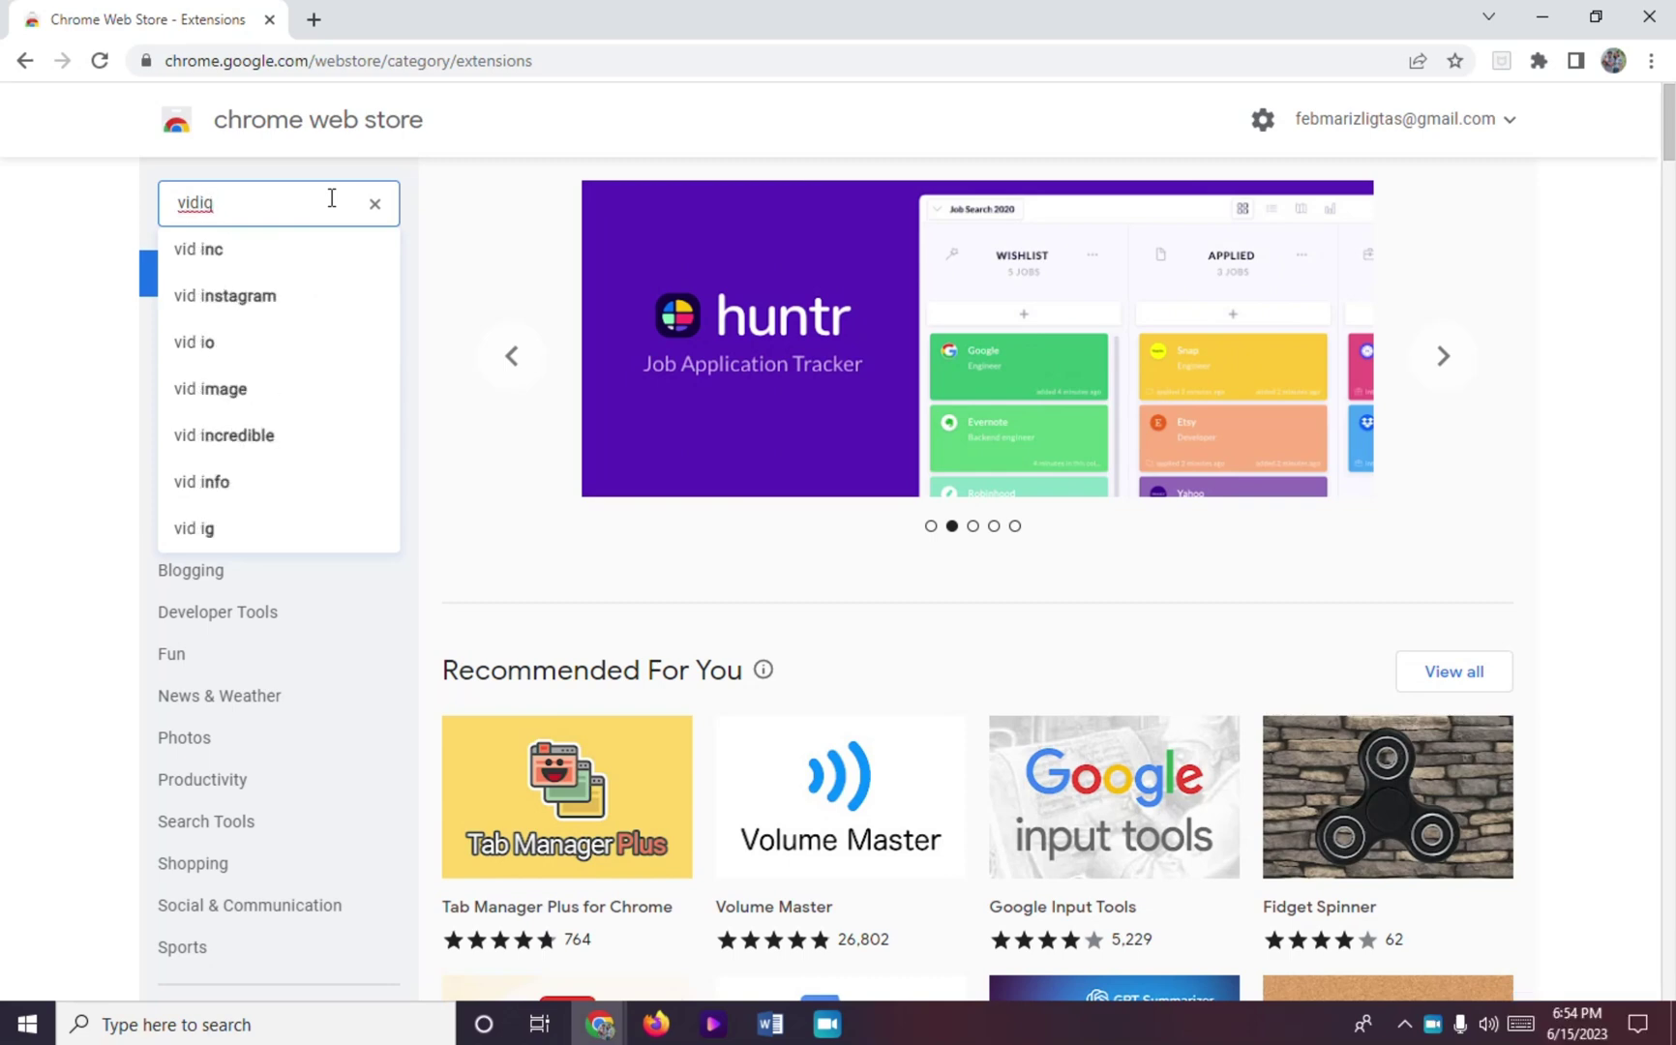
pyautogui.press('Return')
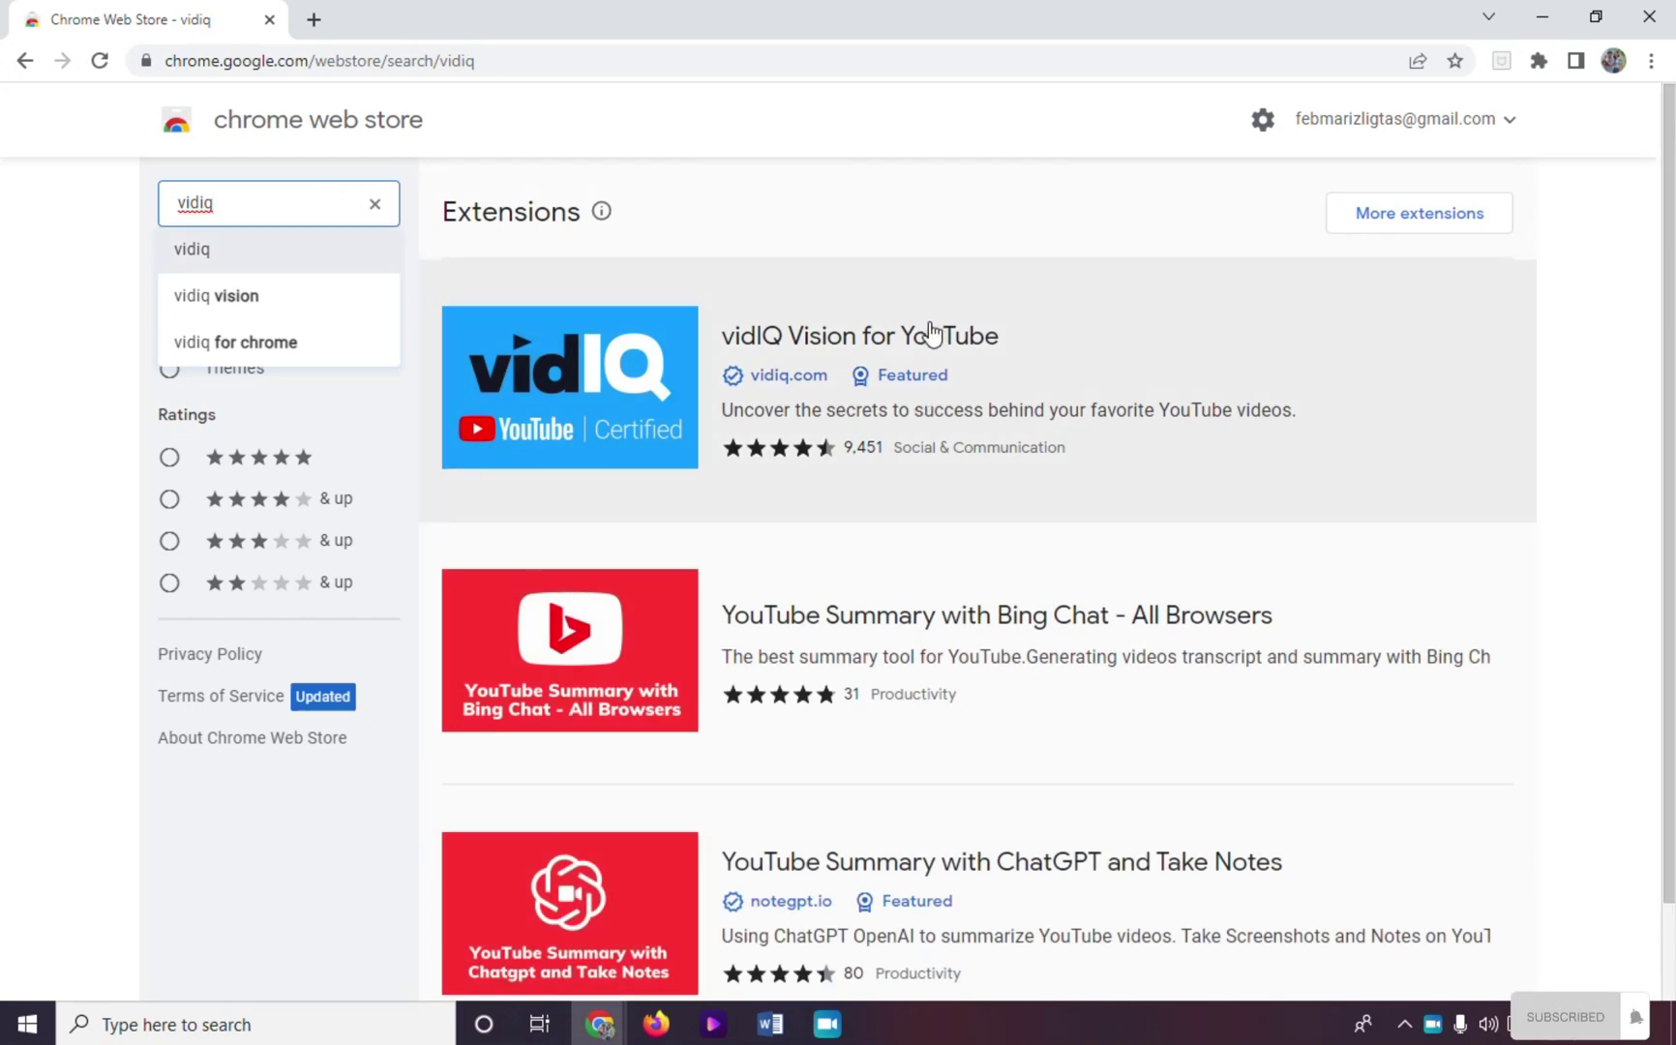
# Add the vidIQ Vision for YouTube extension to Chrome from its store listing
pyautogui.click(930, 334)
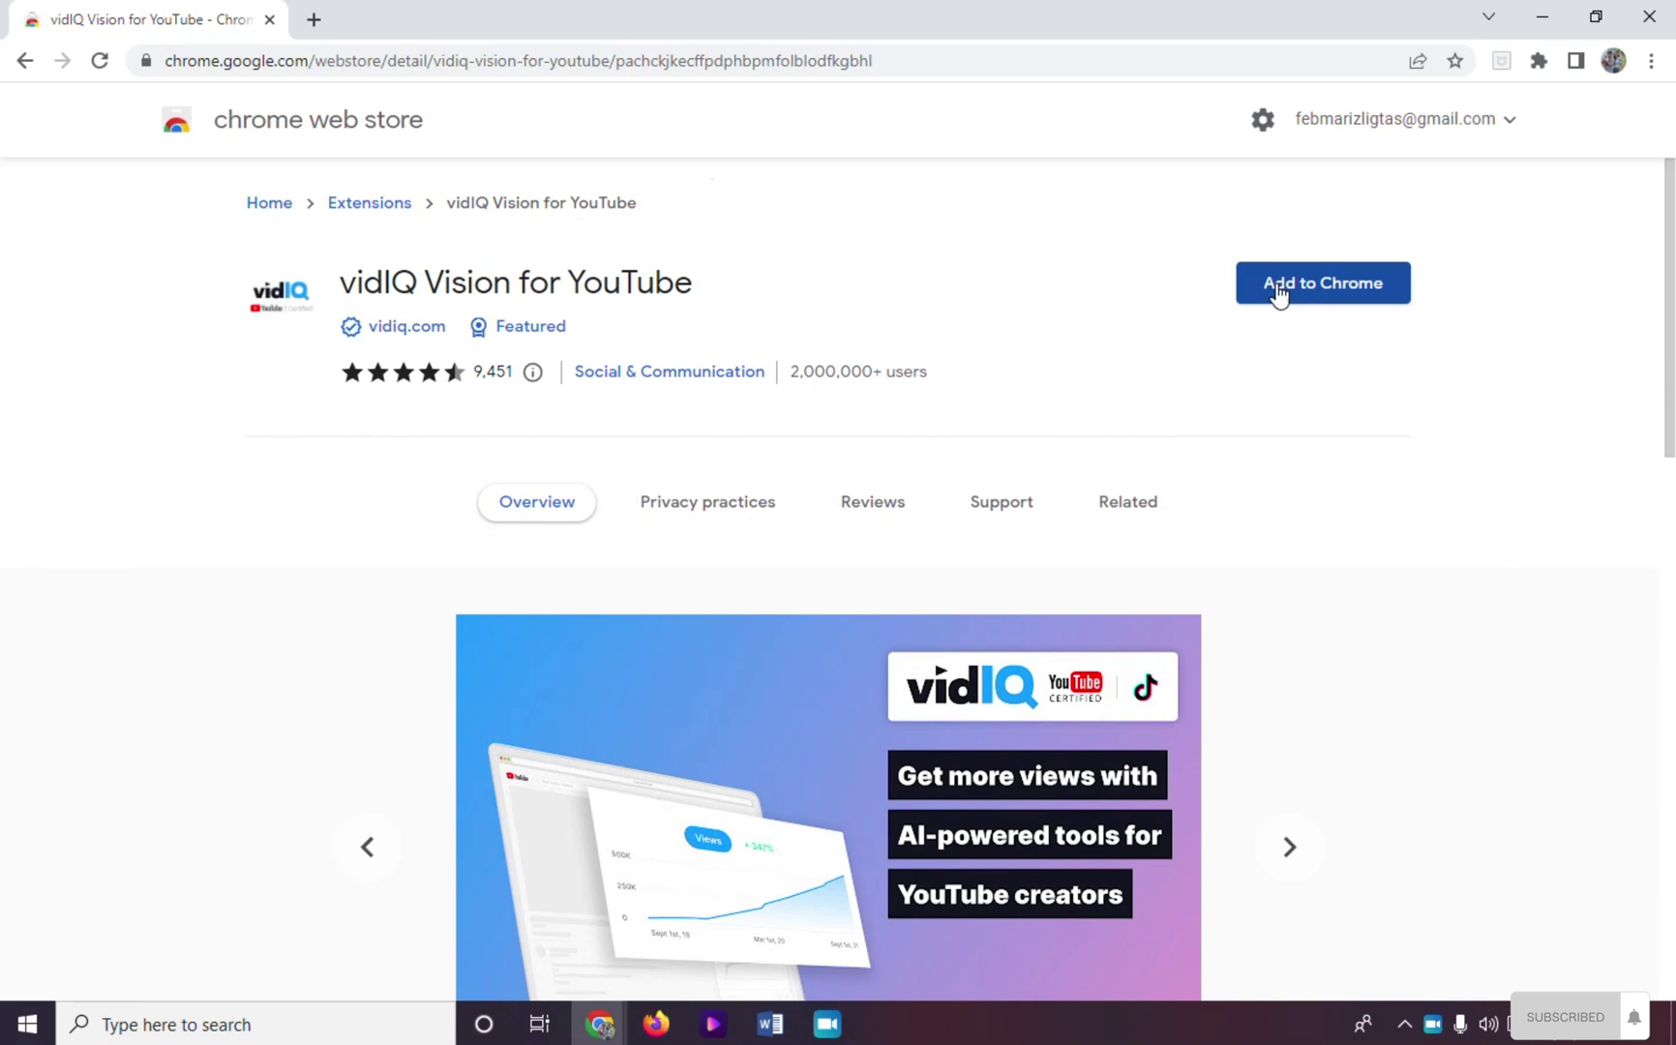
pyautogui.click(1278, 283)
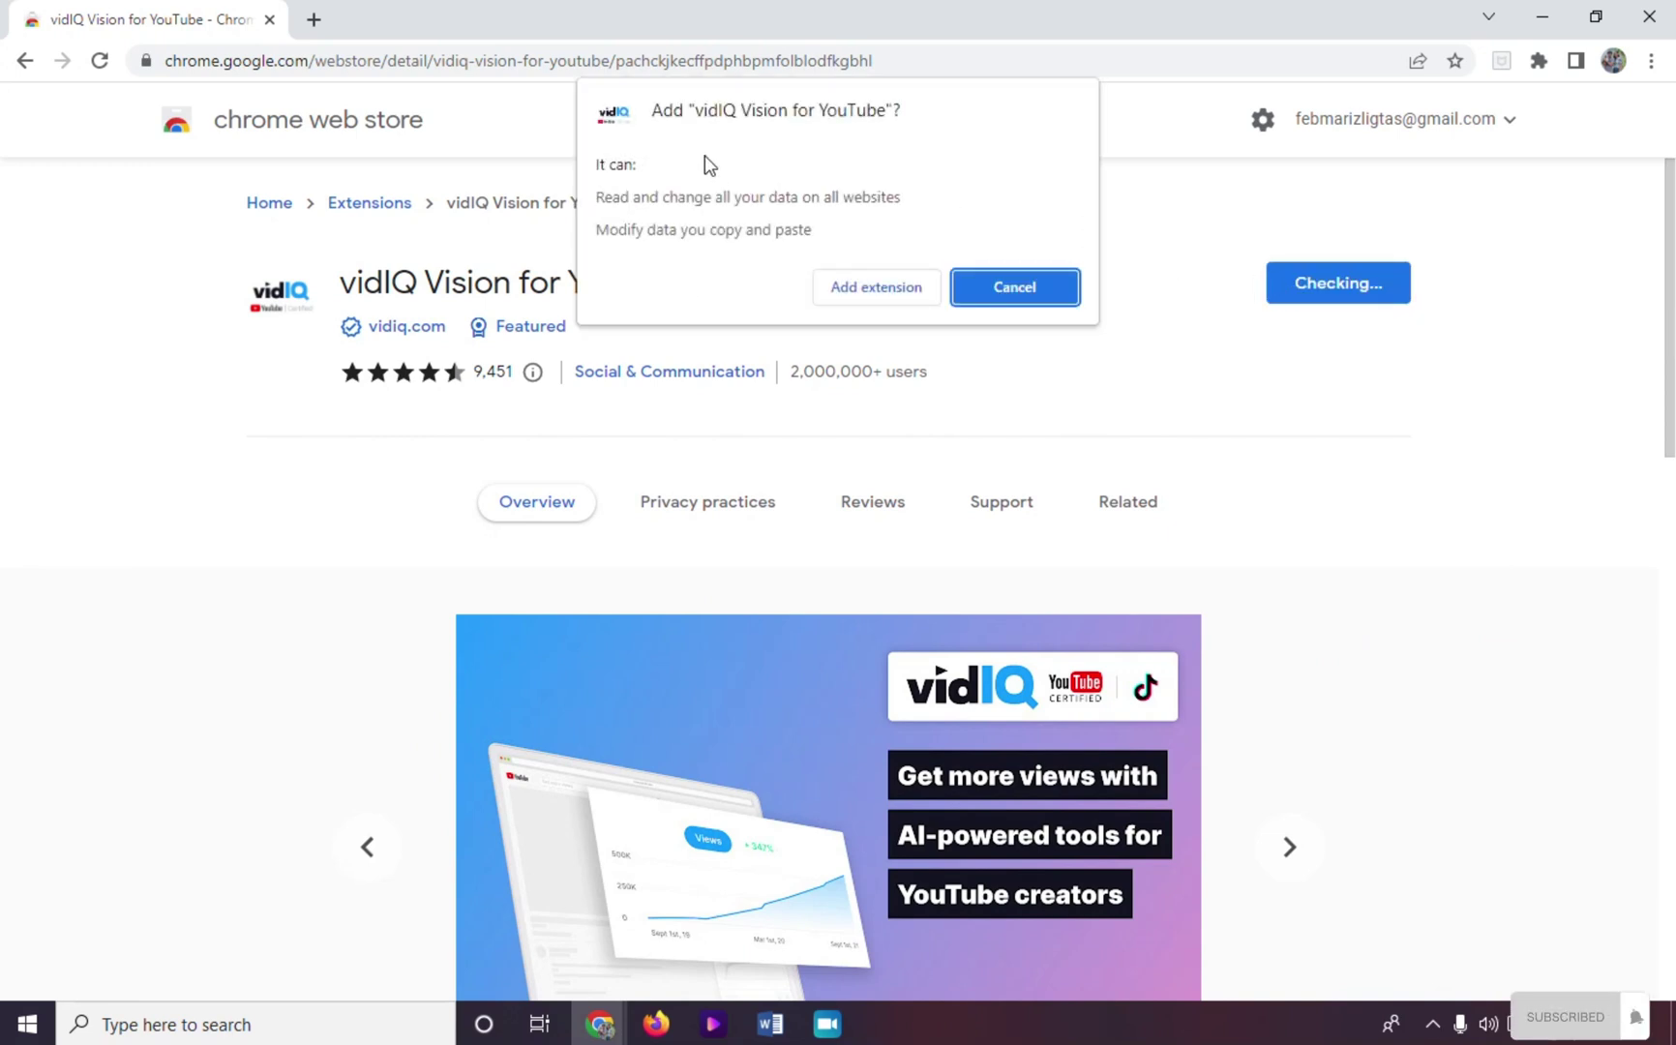
pyautogui.click(882, 294)
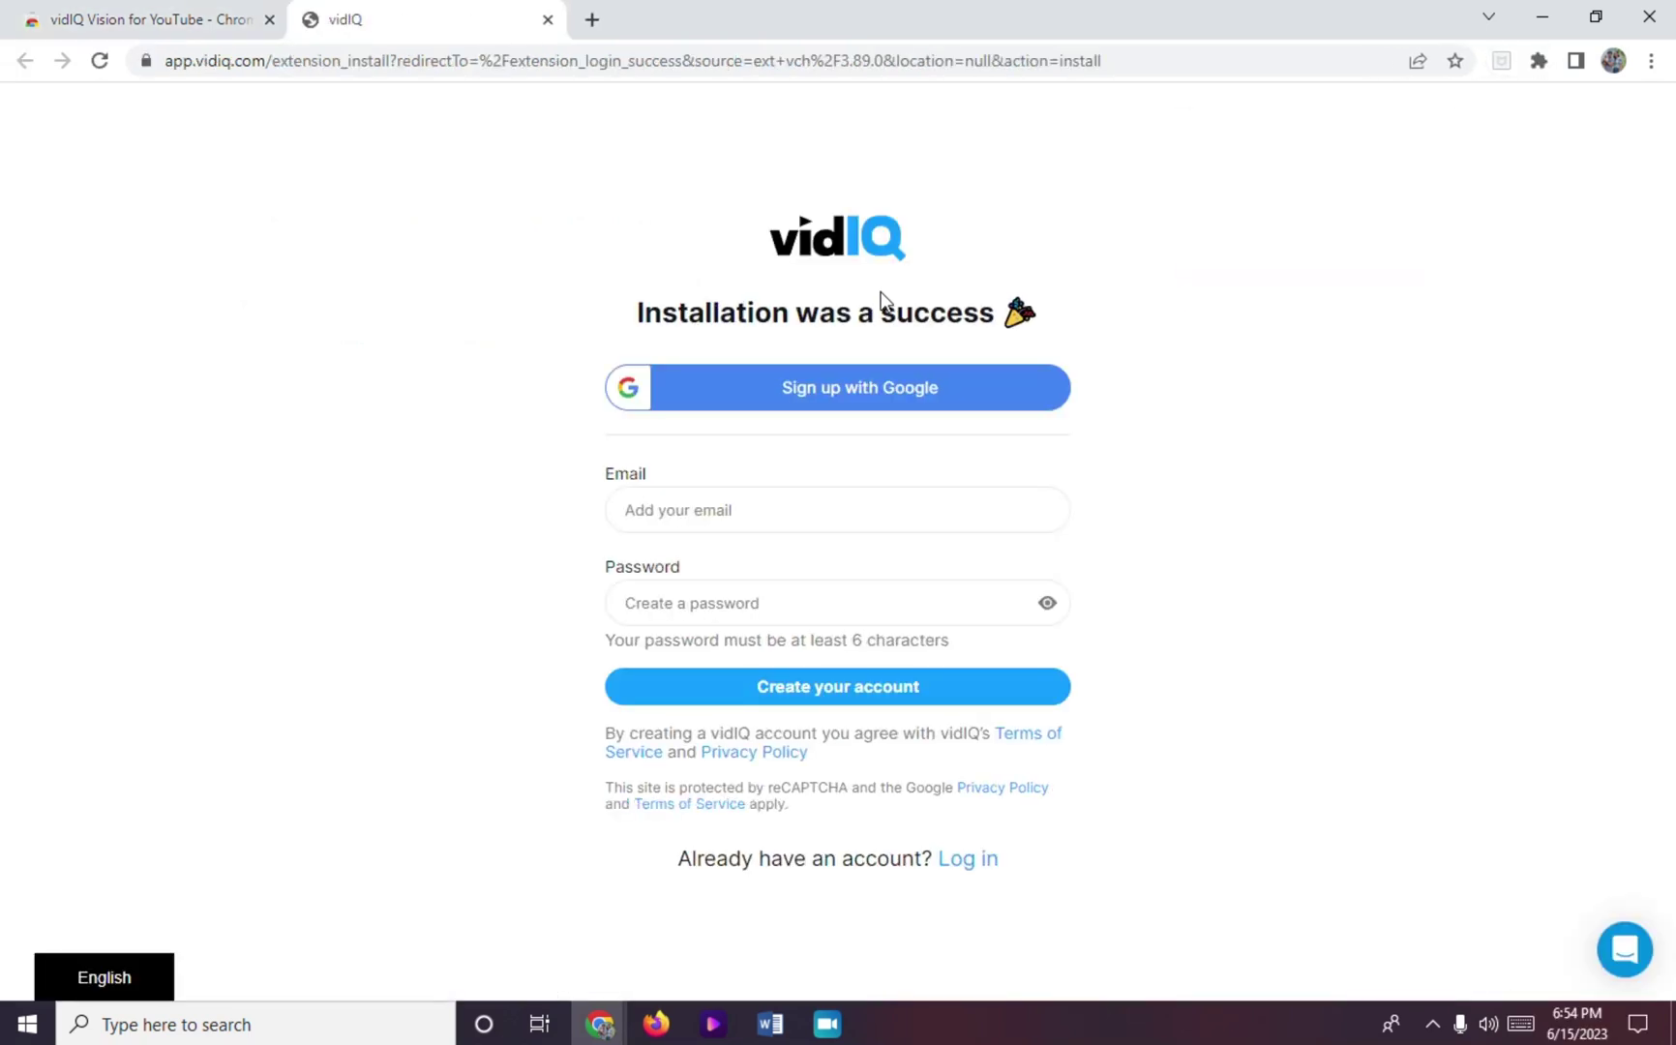
# Sign up for vidIQ using a Google account
pyautogui.click(855, 397)
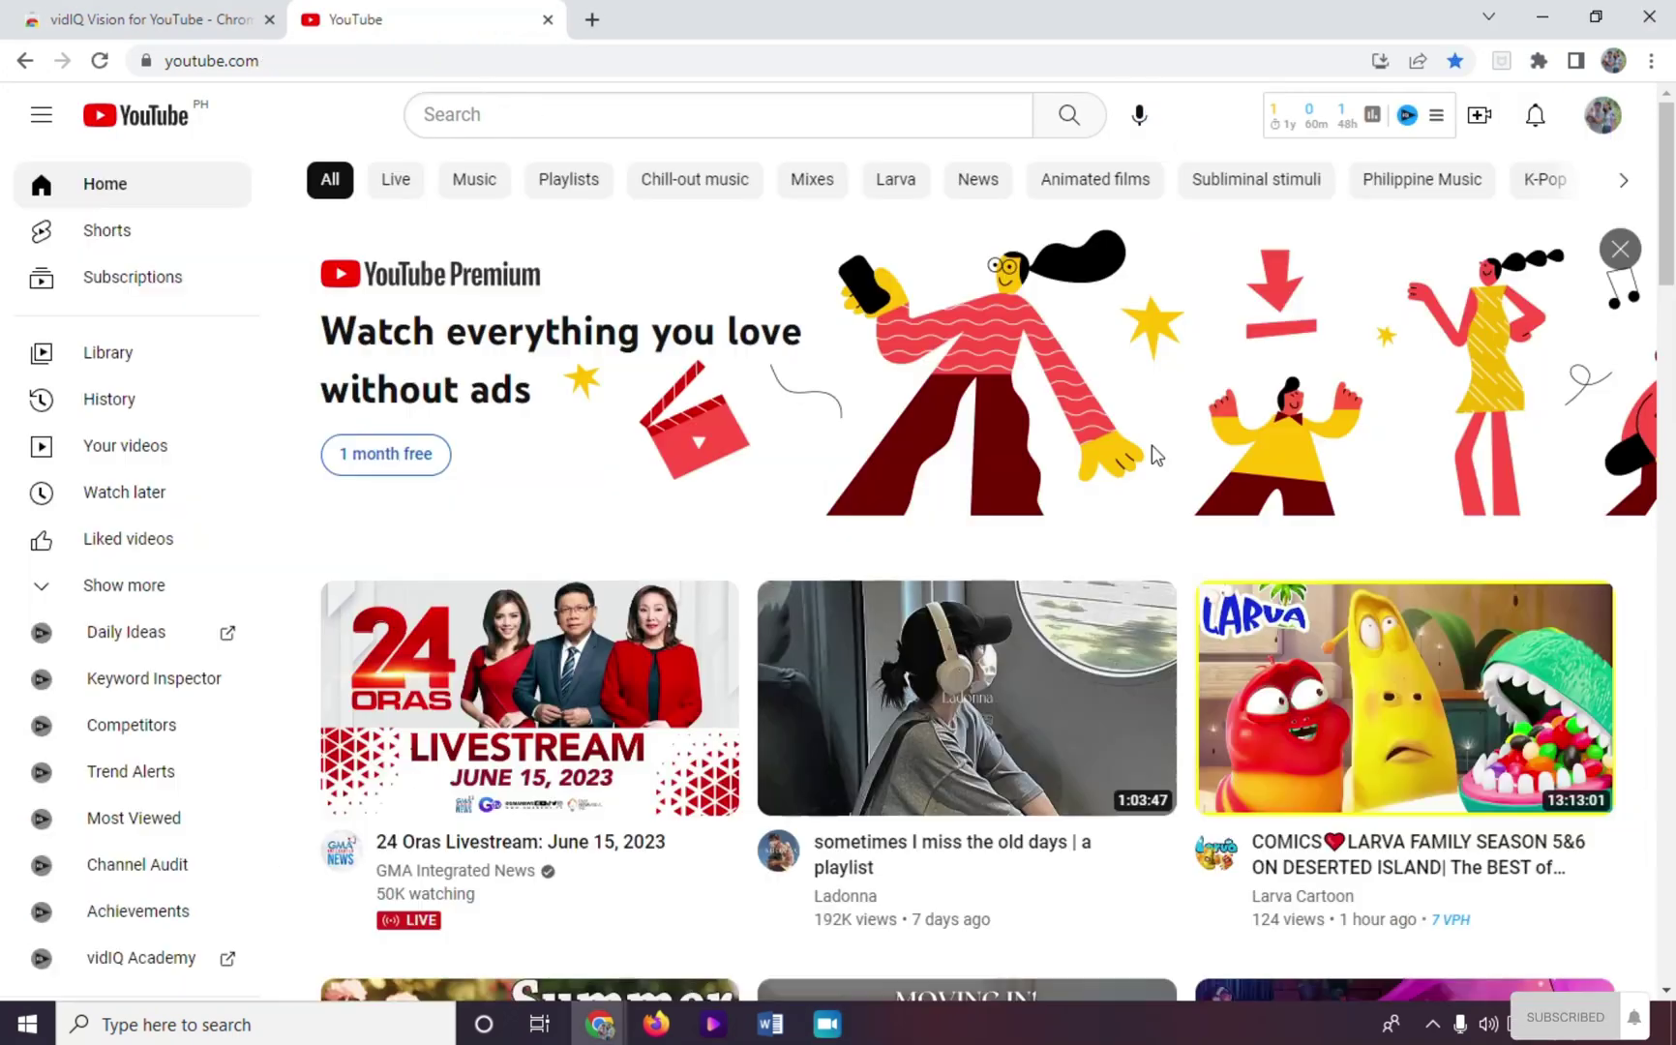
# View vidIQ channel stats, then show vidIQ Vision for YouTube's options in Chrome's extensions menu
pyautogui.click(1324, 106)
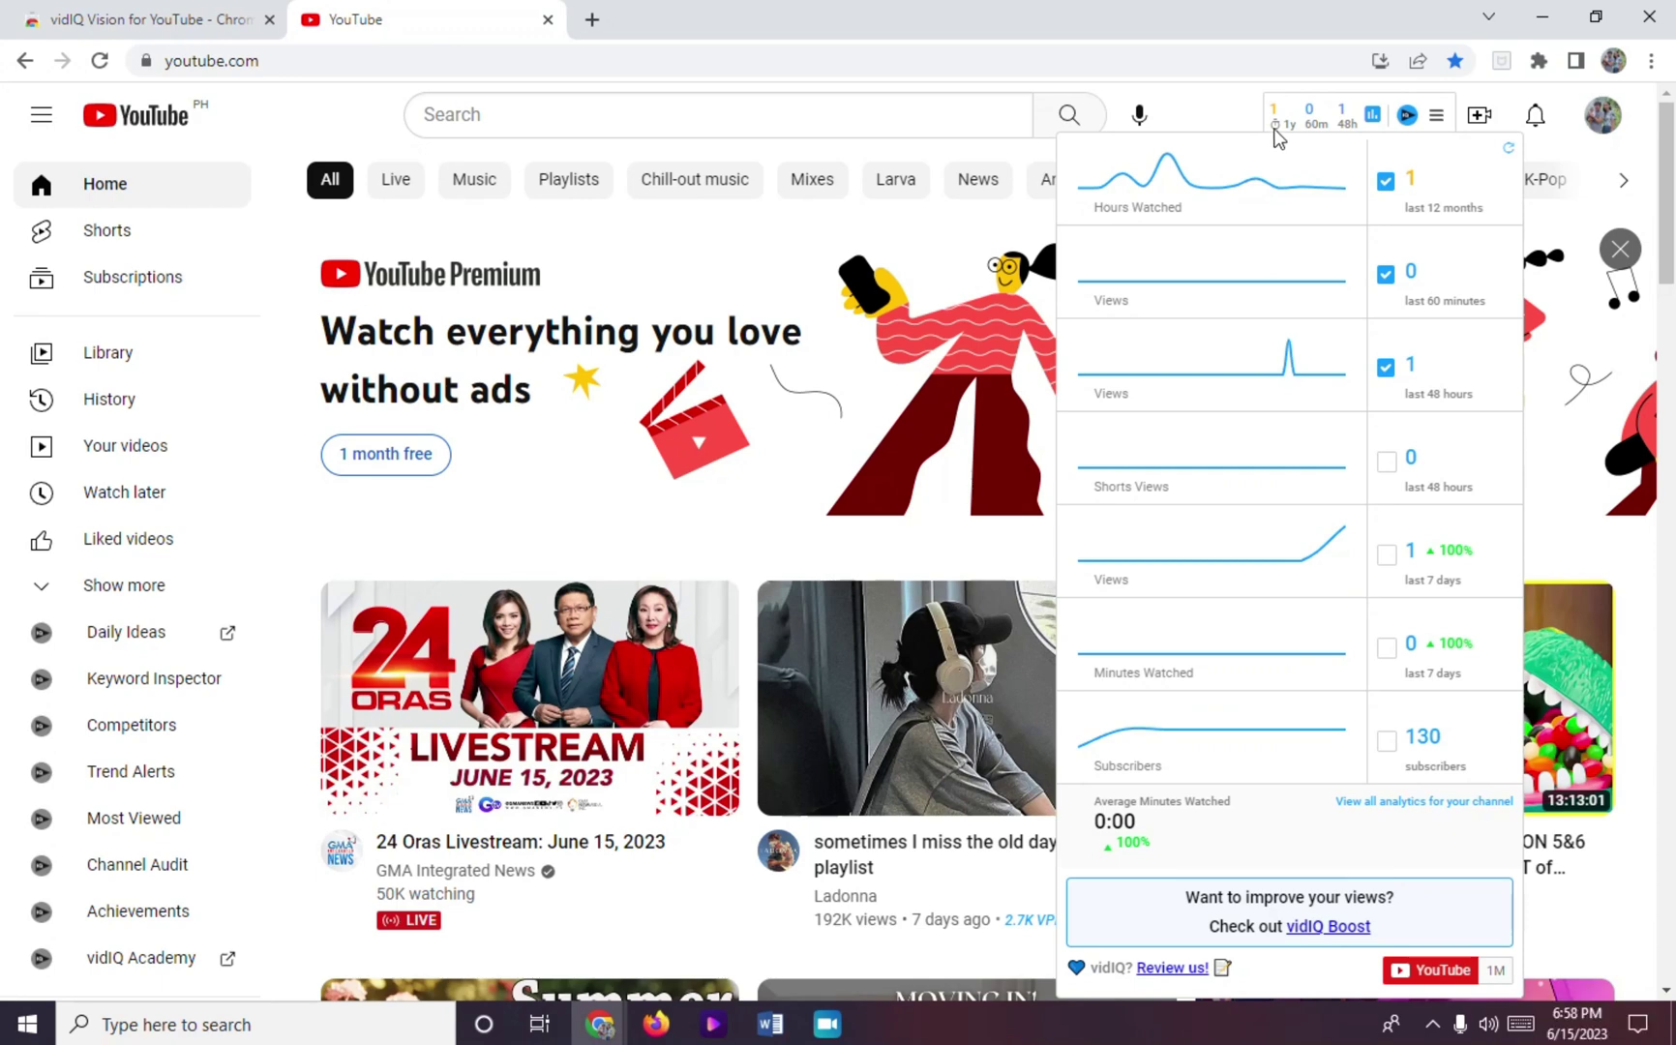
pyautogui.click(1539, 62)
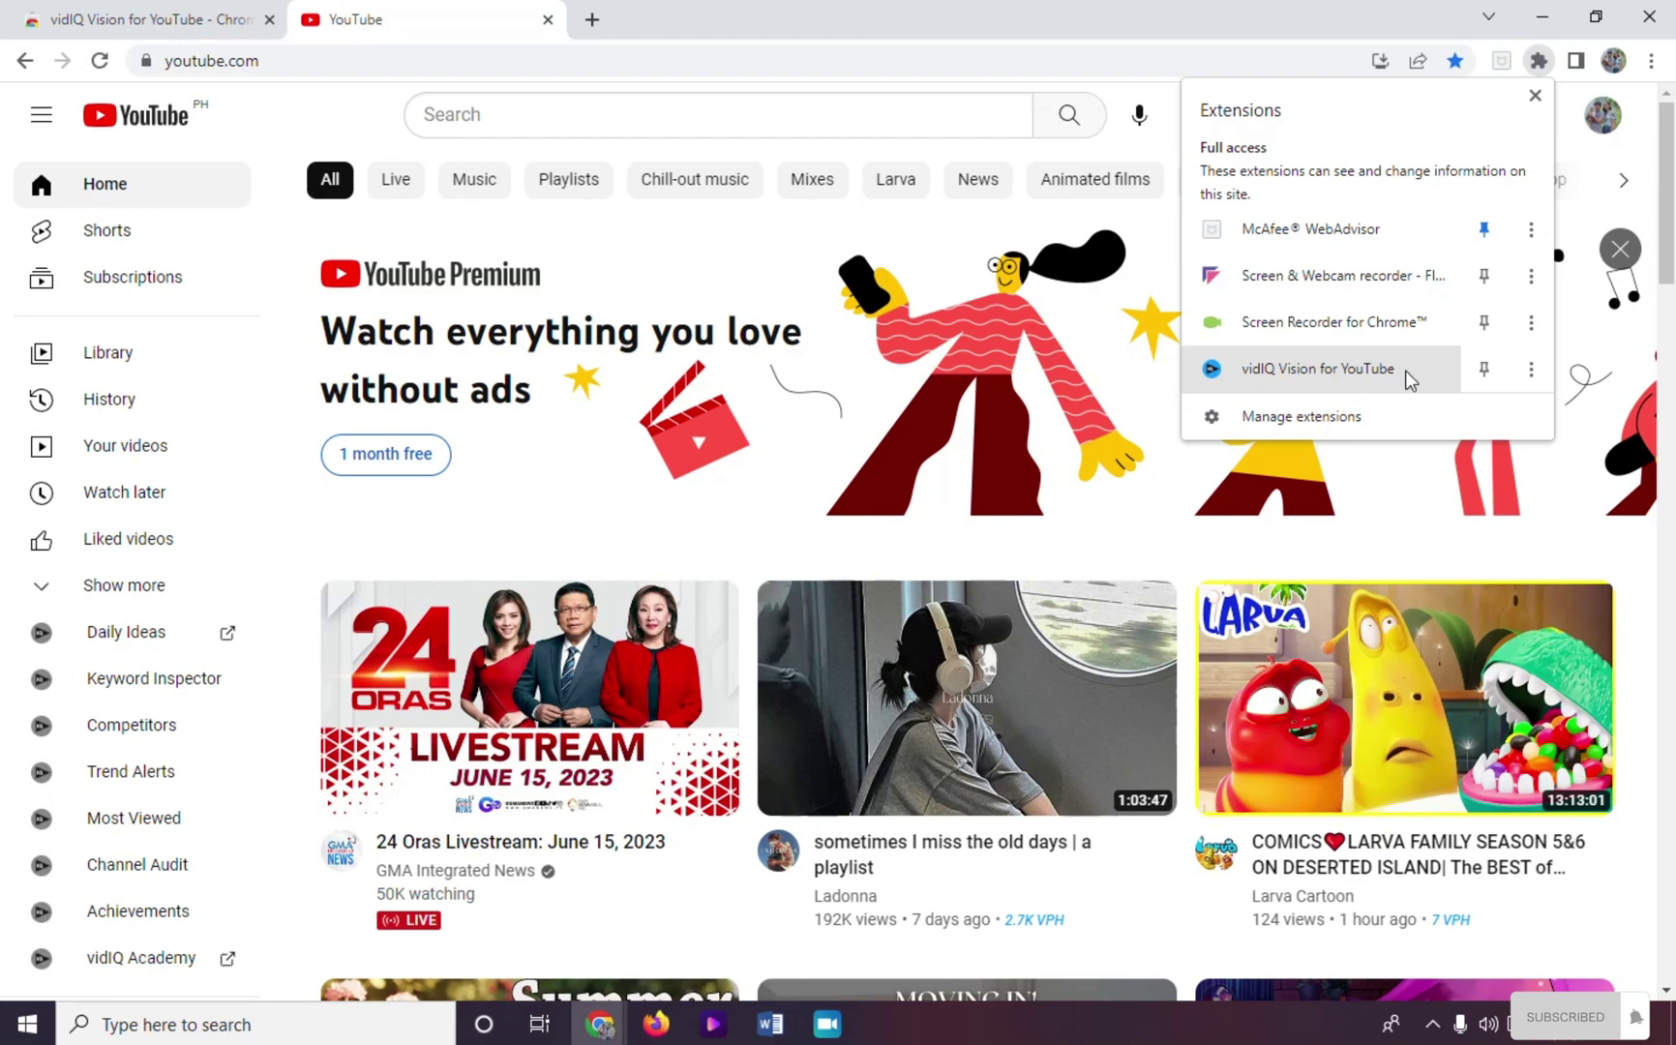
pyautogui.click(1529, 368)
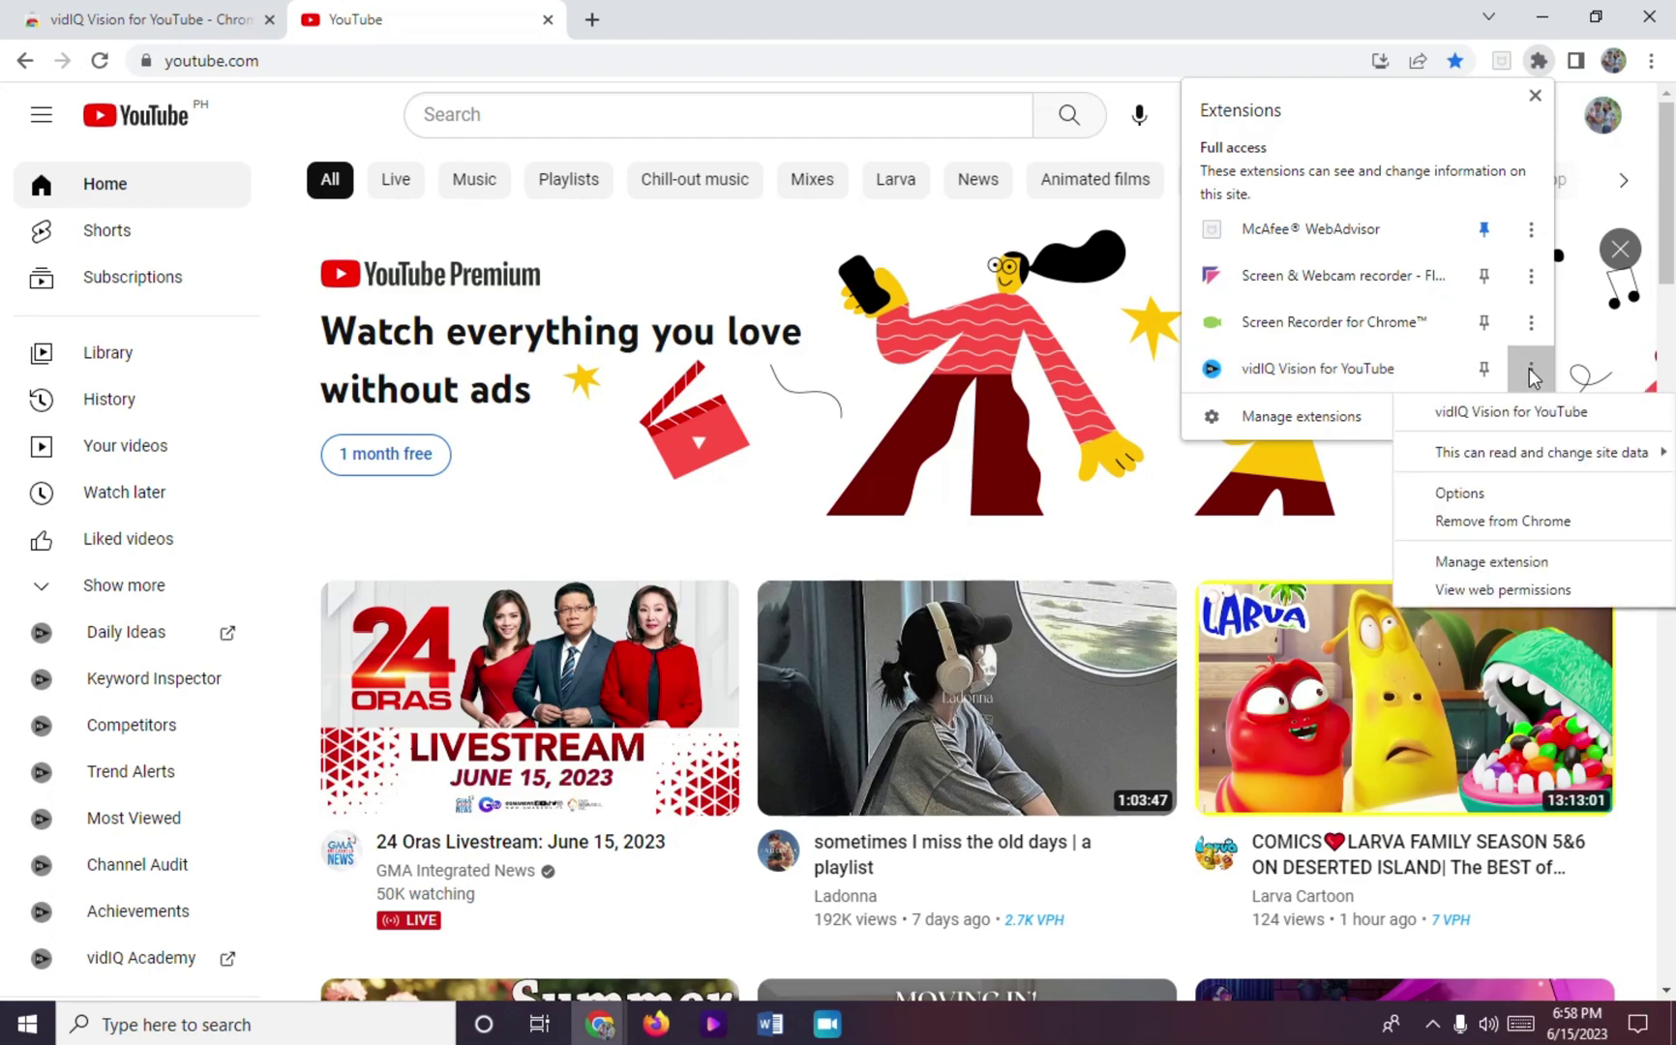